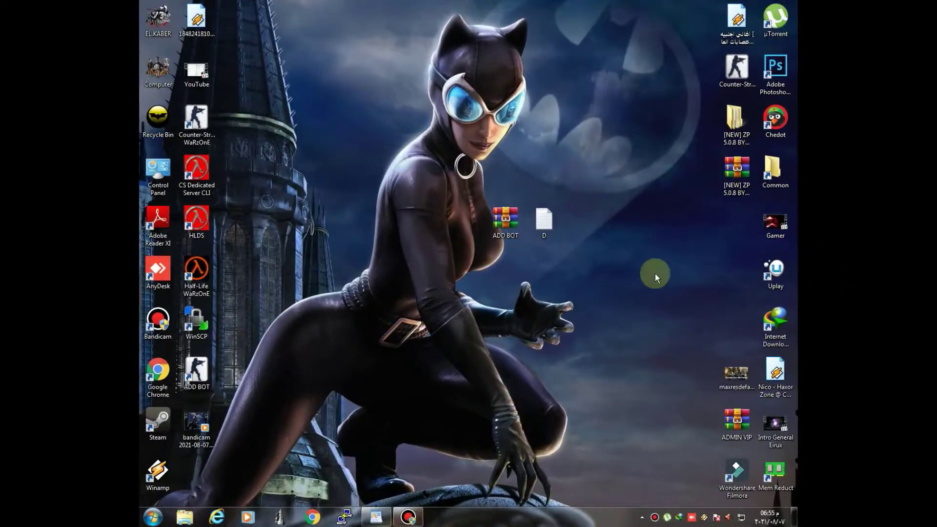
# Open the D text file in WordPad and highlight its opening lines while reading.
pyautogui.doubleClick(554, 229)
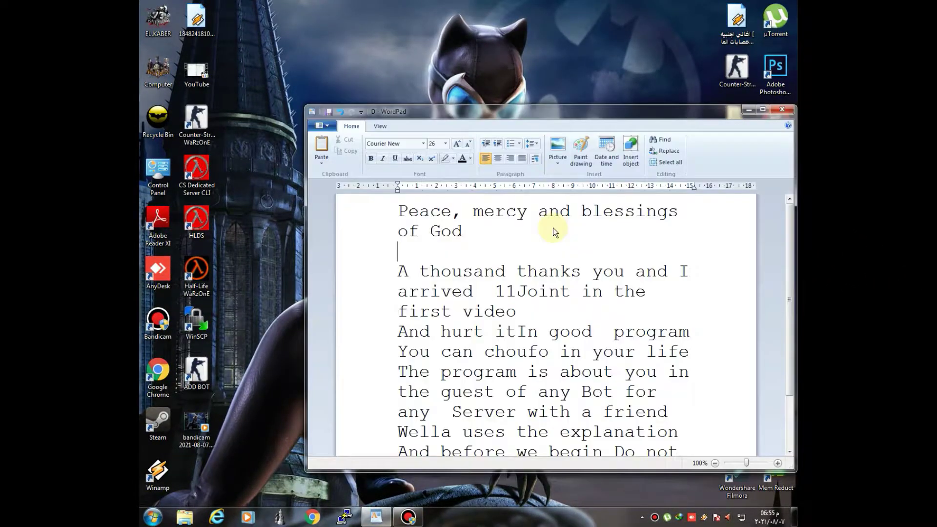
pyautogui.moveTo(408, 211); pyautogui.dragTo(432, 211)
pyautogui.click(395, 211)
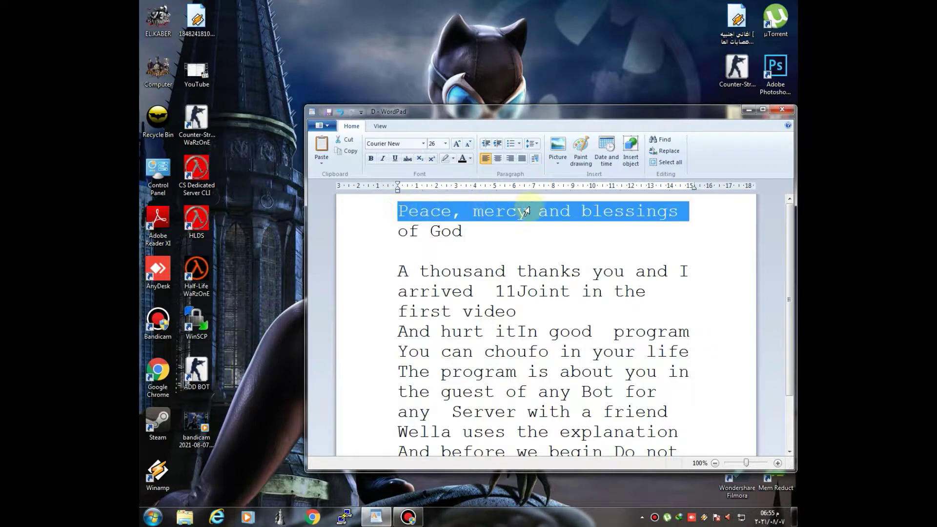
pyautogui.click(372, 234)
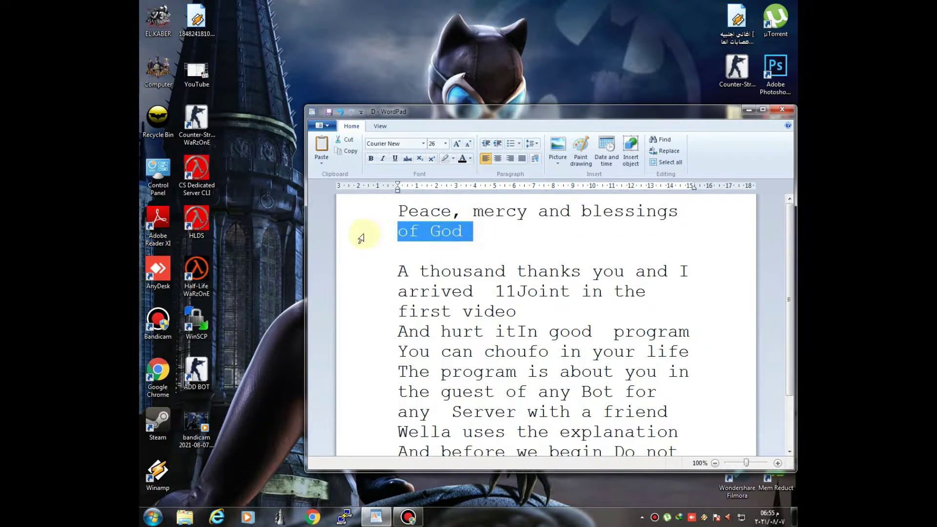
pyautogui.click(388, 272)
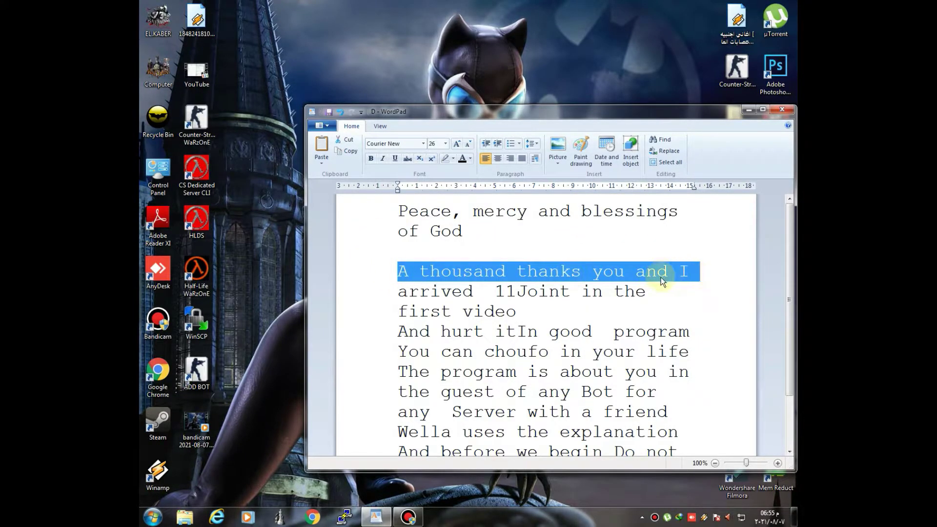
pyautogui.click(520, 292)
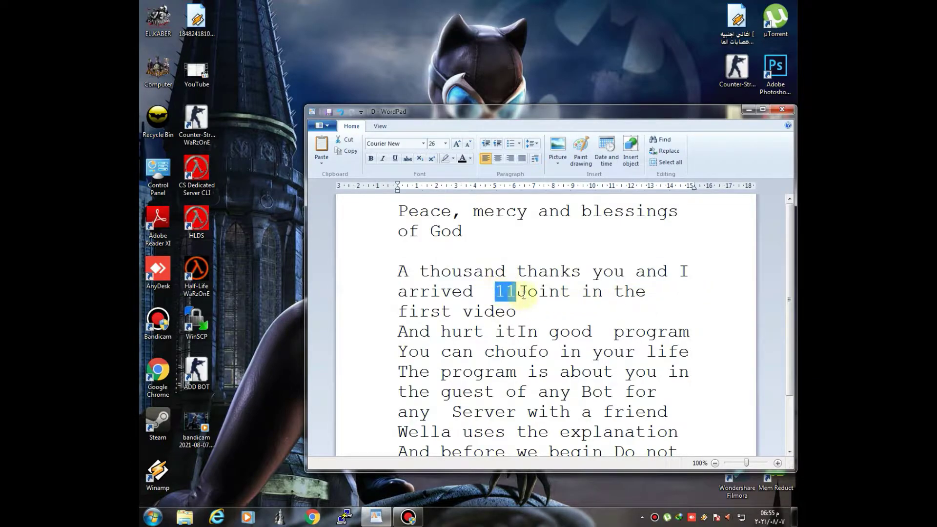
pyautogui.moveTo(419, 315); pyautogui.dragTo(528, 332)
pyautogui.click(394, 338)
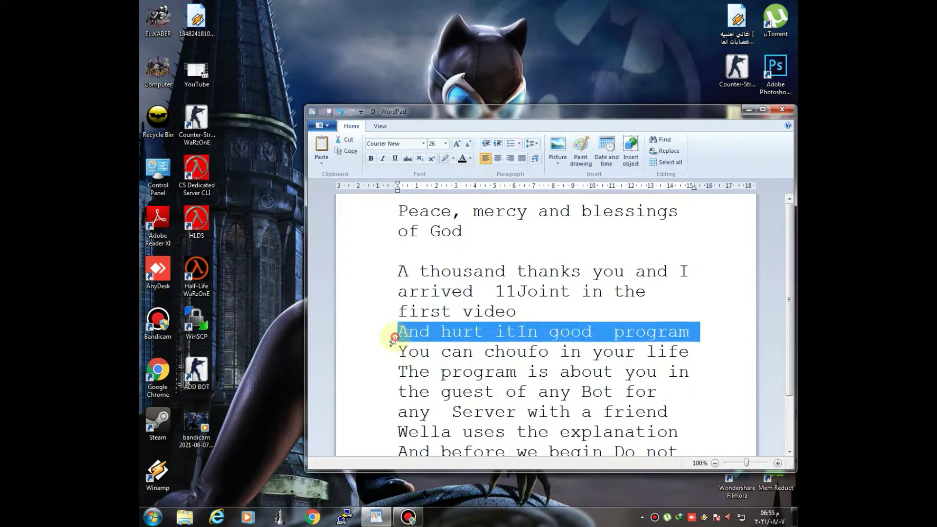
# Highlight the middle lines, from 'You can choufo in your life' to 'any Server with a friend'.
pyautogui.scroll(-1, 419, 342)
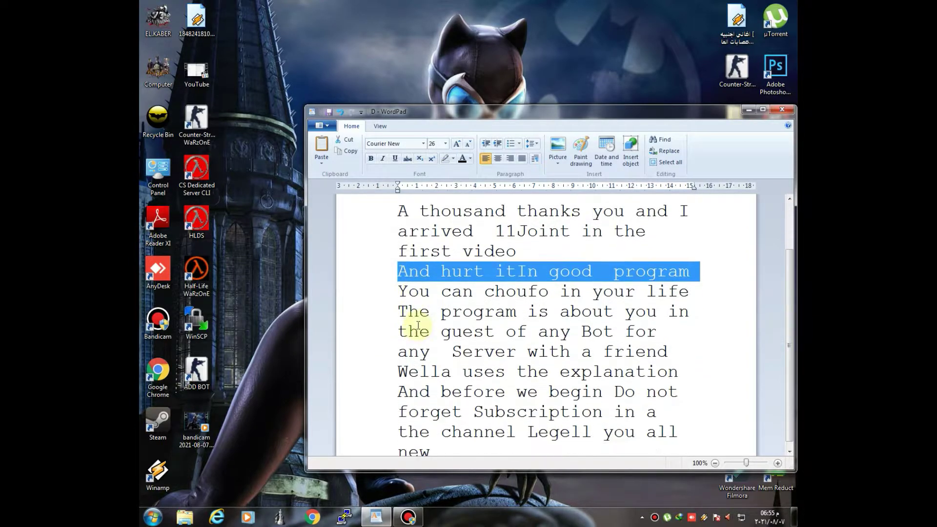
pyautogui.click(405, 299)
pyautogui.doubleClick(404, 300)
pyautogui.click(404, 299)
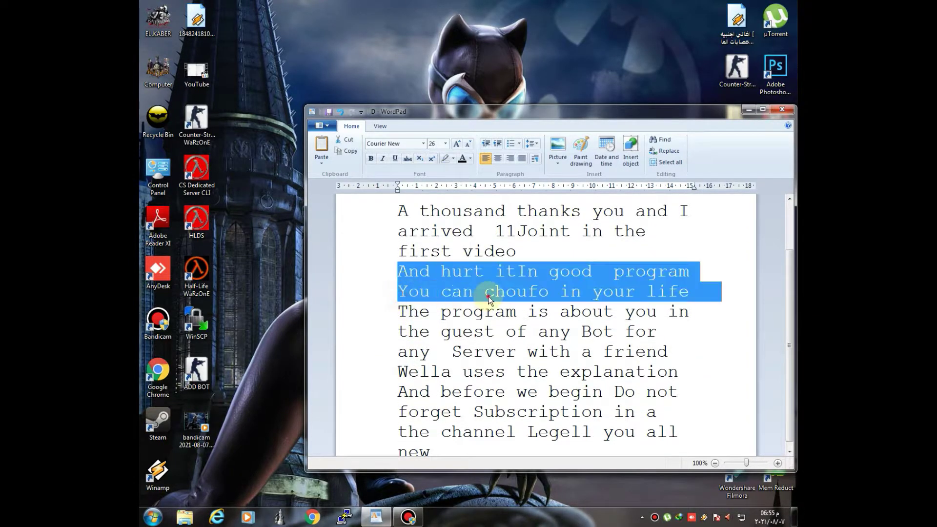
pyautogui.click(486, 293)
pyautogui.moveTo(703, 293); pyautogui.dragTo(374, 293)
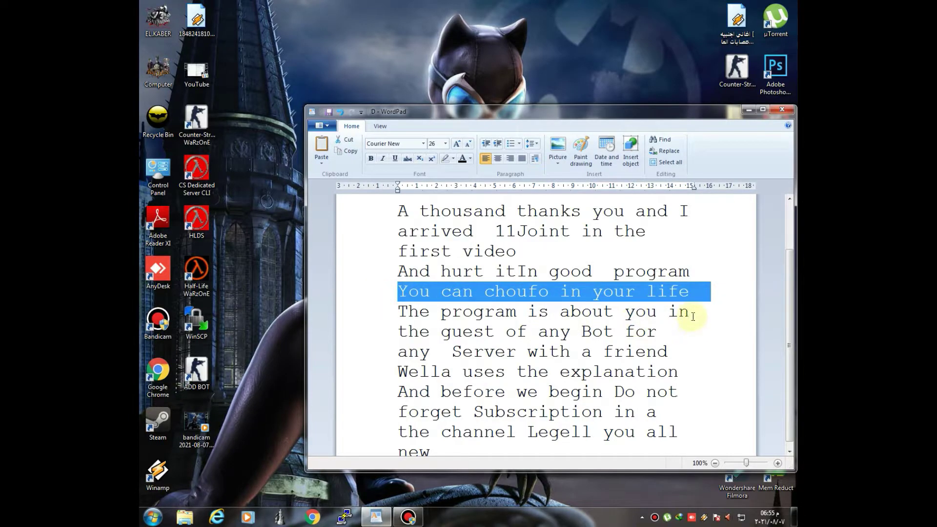
pyautogui.moveTo(693, 315); pyautogui.dragTo(425, 317)
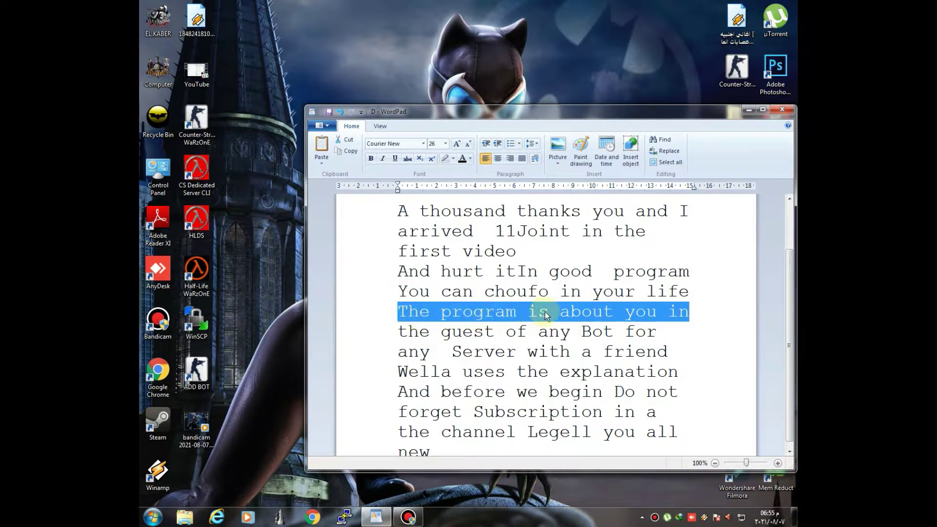
pyautogui.moveTo(659, 325); pyautogui.dragTo(398, 326)
pyautogui.click(556, 326)
pyautogui.click(408, 346)
pyautogui.click(390, 347)
pyautogui.moveTo(452, 348); pyautogui.dragTo(543, 348)
pyautogui.click(616, 345)
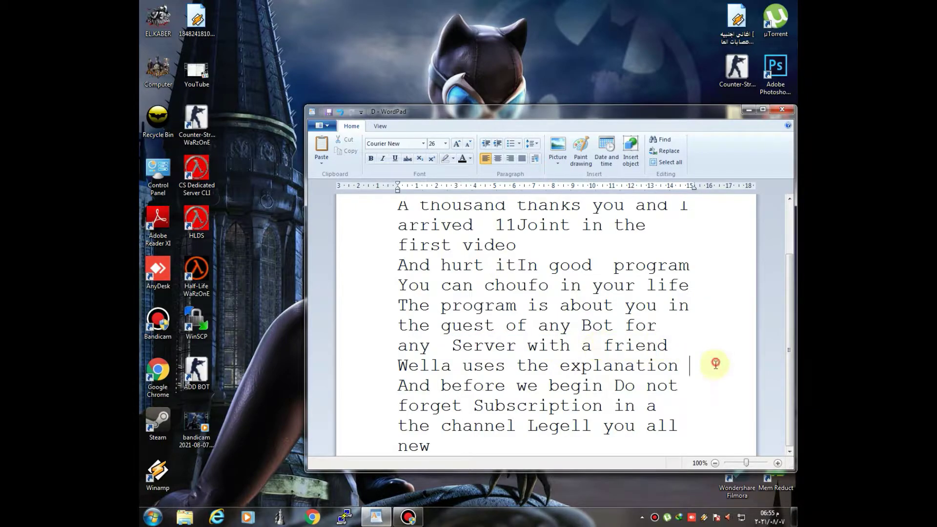
# Highlight the closing subscription reminder lines, ending on 'new like me'.
pyautogui.moveTo(703, 363); pyautogui.dragTo(463, 366)
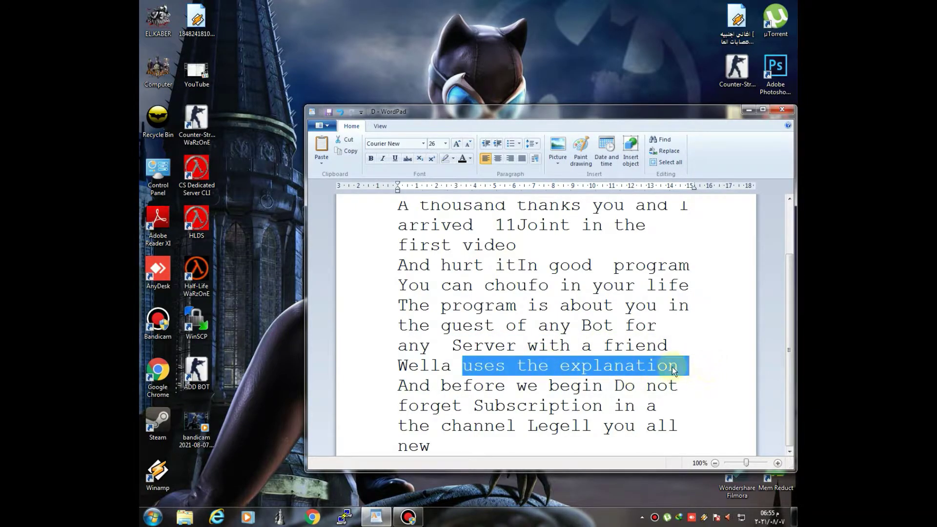
pyautogui.click(488, 367)
pyautogui.click(383, 364)
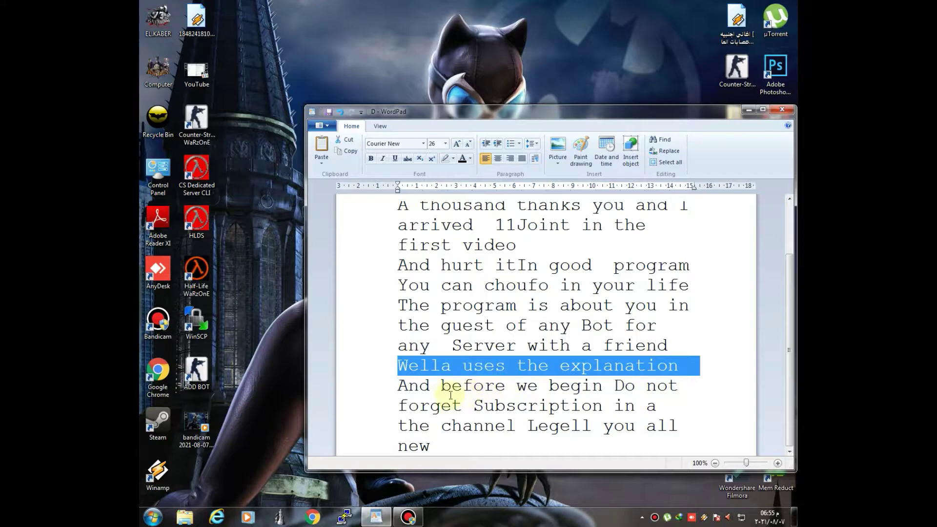
pyautogui.click(389, 387)
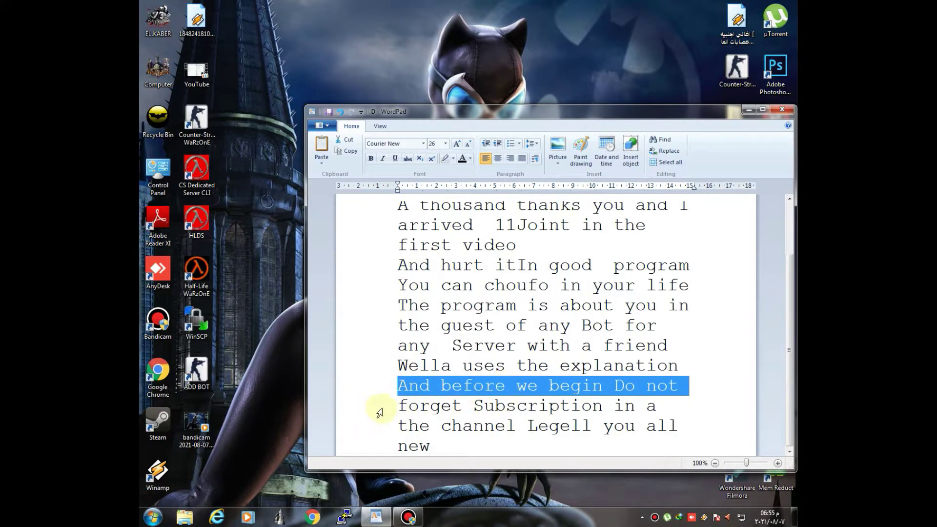
pyautogui.click(381, 411)
pyautogui.click(473, 406)
pyautogui.moveTo(472, 406); pyautogui.dragTo(592, 406)
pyautogui.moveTo(443, 426); pyautogui.dragTo(464, 426)
pyautogui.click(589, 450)
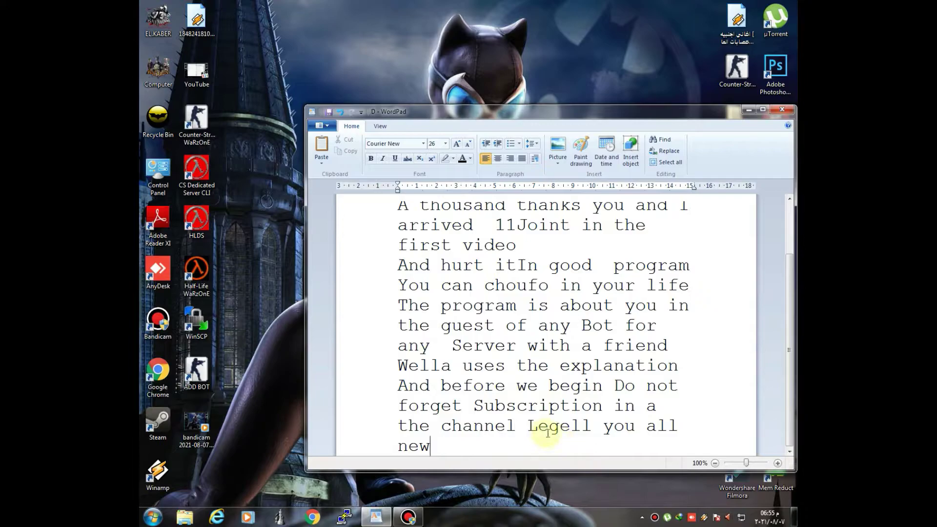
pyautogui.moveTo(532, 423); pyautogui.dragTo(690, 425)
pyautogui.click(501, 450)
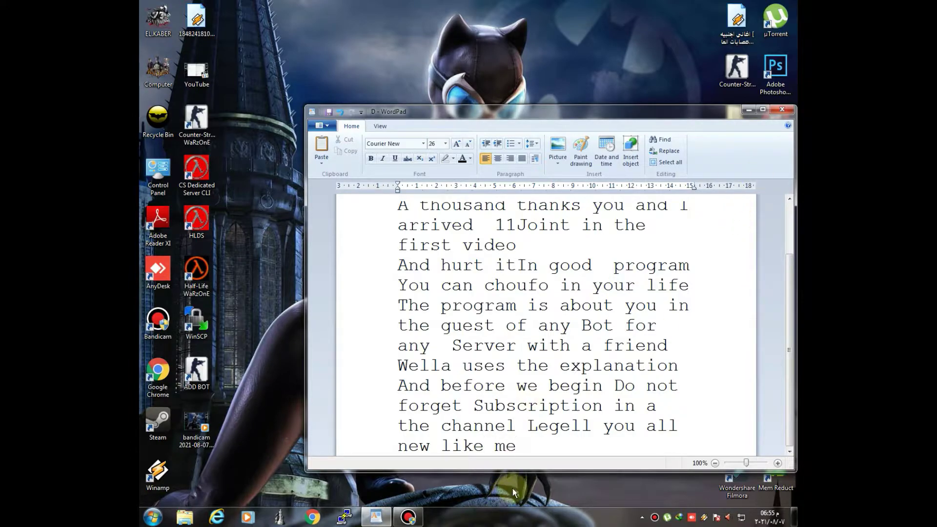
pyautogui.moveTo(527, 451); pyautogui.dragTo(463, 448)
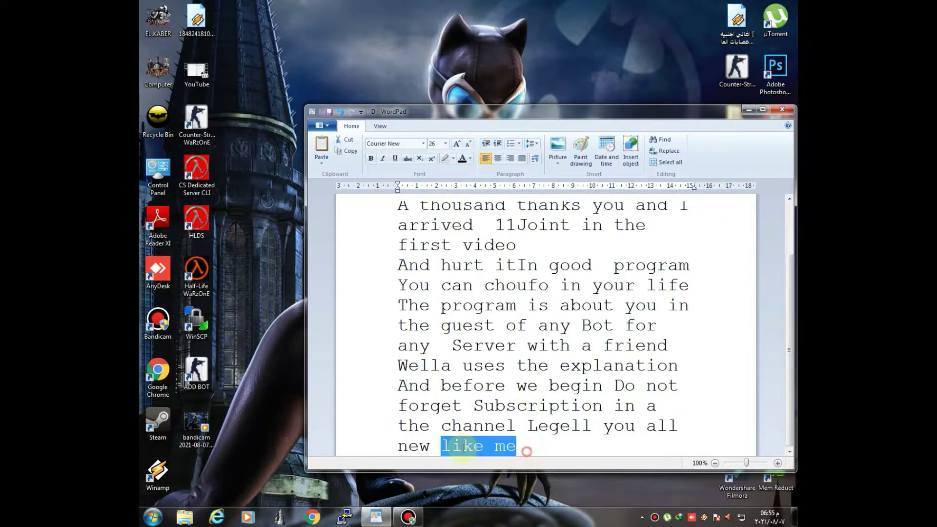
# Close WordPad without saving the note and move the ADD BOT archive up-left.
pyautogui.click(784, 114)
pyautogui.click(573, 297)
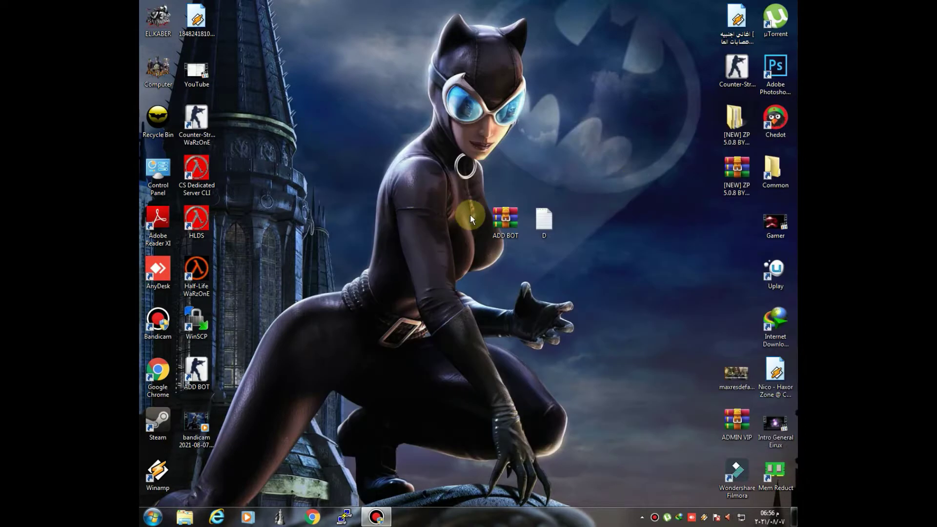
pyautogui.moveTo(503, 220)
pyautogui.mouseDown()
pyautogui.moveTo(380, 143)
pyautogui.moveTo(376, 116)
pyautogui.moveTo(423, 157)
pyautogui.moveTo(412, 172)
pyautogui.mouseUp()
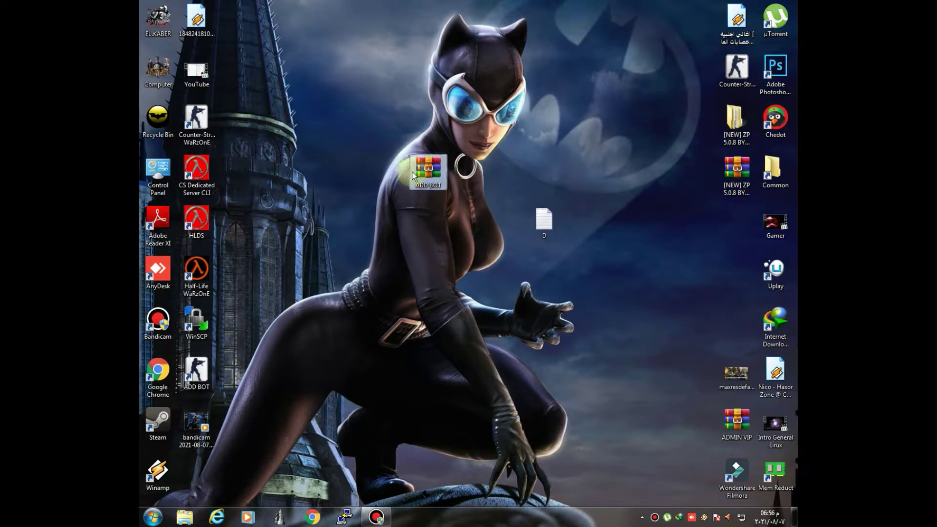
# Extract ADD BOT.rar onto the desktop, entering the archive password.
pyautogui.rightClick(428, 165)
pyautogui.click(471, 207)
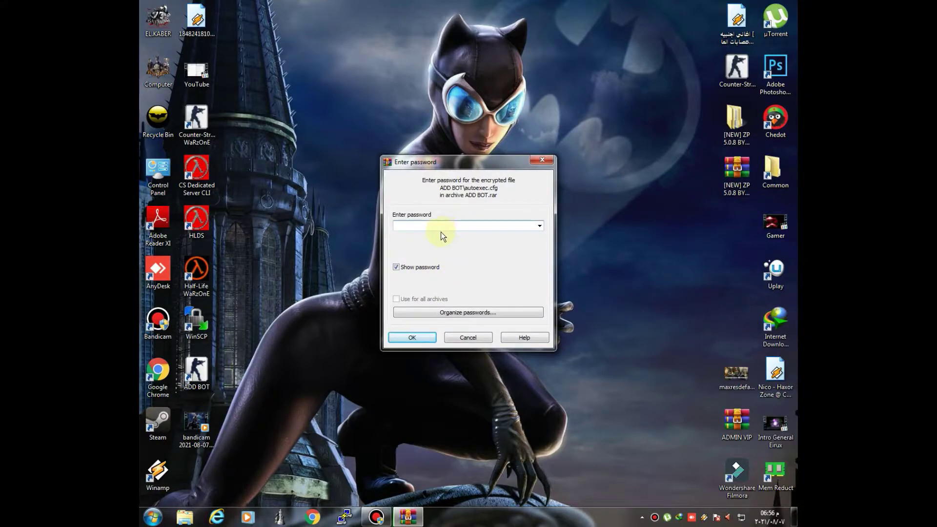
pyautogui.write('EL.KABER')
pyautogui.click(401, 342)
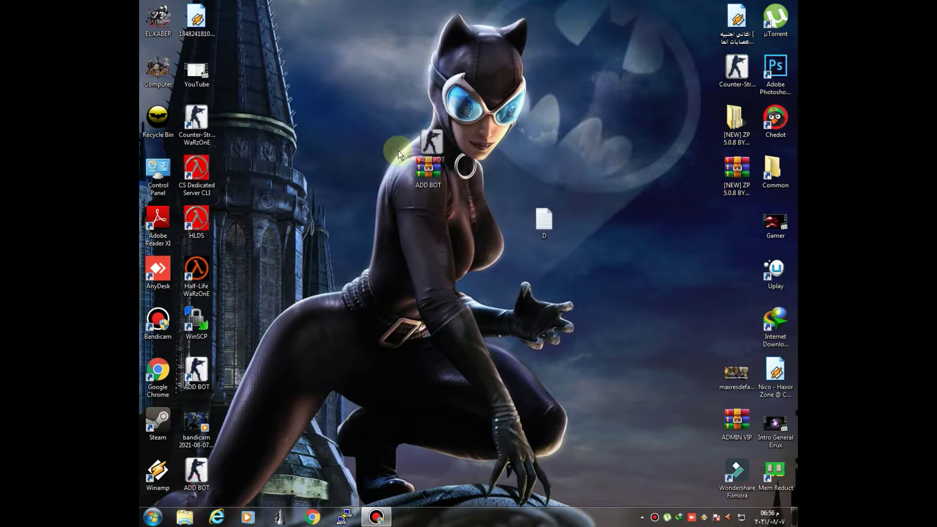
# Launch HLDS and start a Counter-Strike server on zm_foda with 32 players.
pyautogui.doubleClick(394, 119)
pyautogui.moveTo(486, 193)
pyautogui.mouseDown()
pyautogui.moveTo(440, 155)
pyautogui.moveTo(476, 172)
pyautogui.mouseUp()
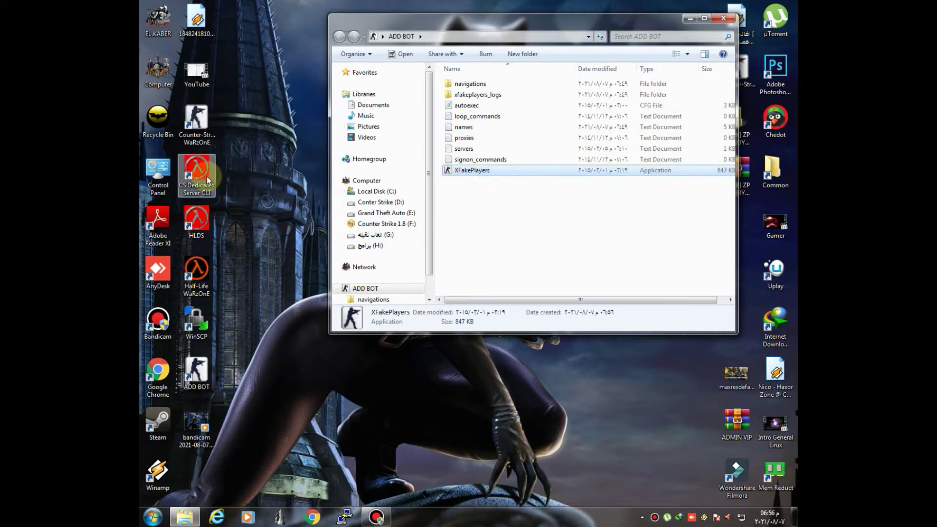
pyautogui.click(200, 220)
pyautogui.doubleClick(201, 219)
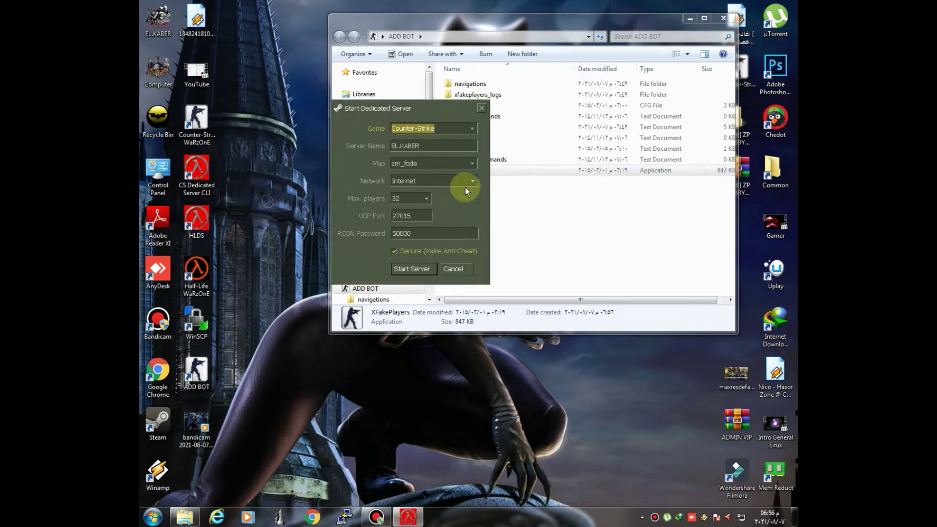
pyautogui.click(418, 272)
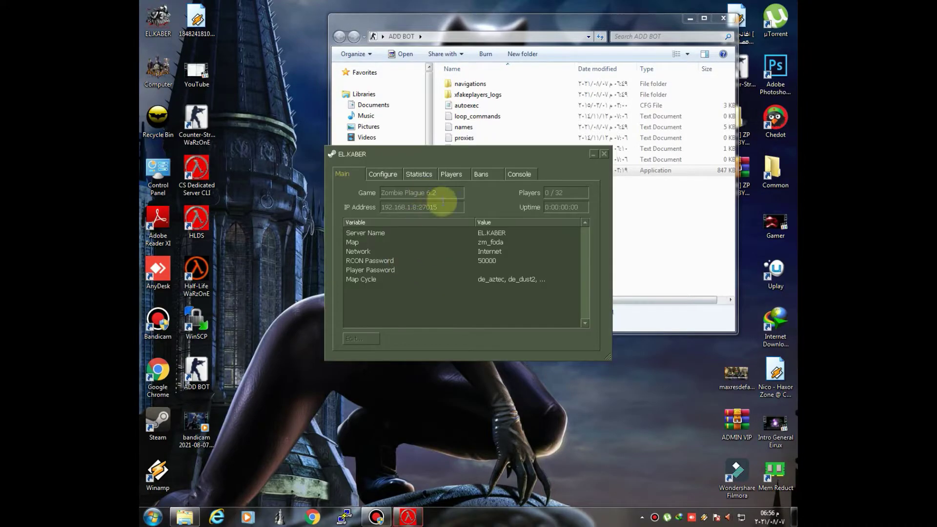
# Copy the server's IP address and go to the server's Configure settings.
pyautogui.doubleClick(443, 210)
pyautogui.click(459, 217)
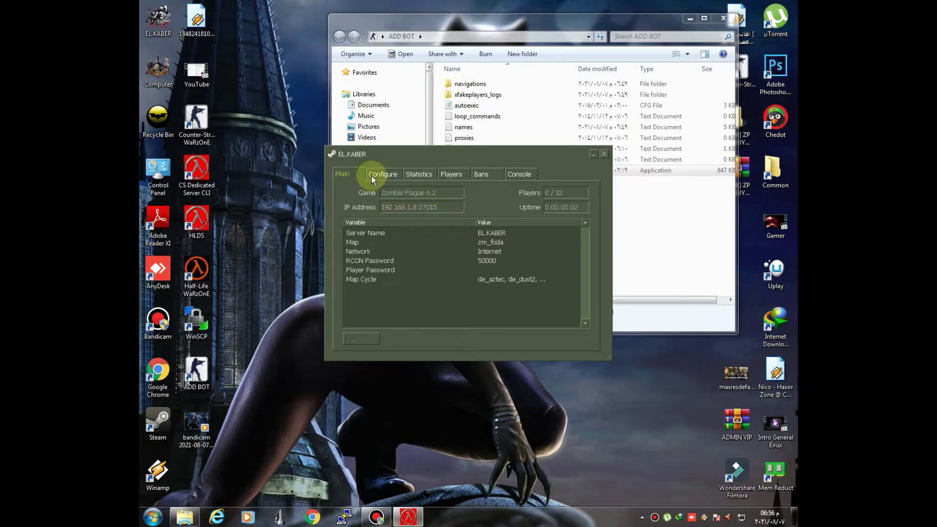
pyautogui.click(464, 178)
pyautogui.click(419, 174)
pyautogui.click(382, 174)
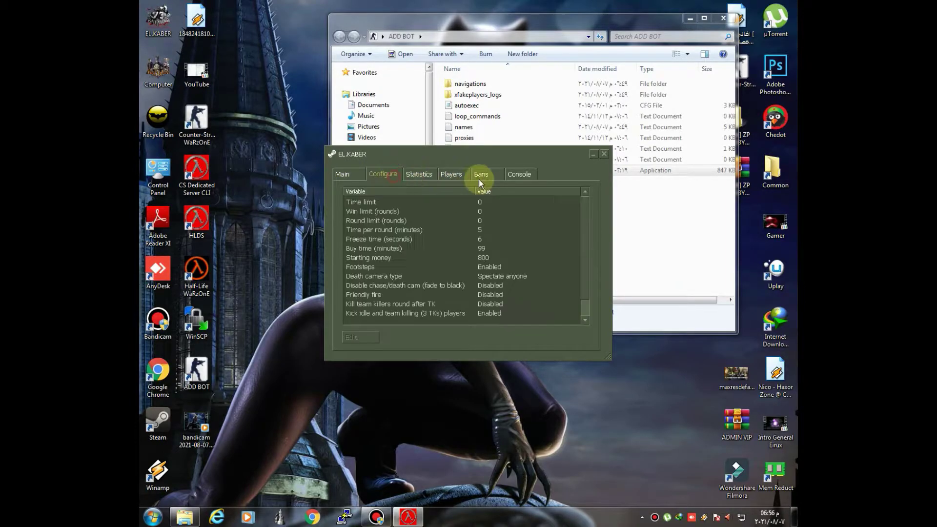
# Set the time limit to 20 and the time per round to 5 minutes.
pyautogui.click(496, 201)
pyautogui.doubleClick(496, 201)
pyautogui.write('20')
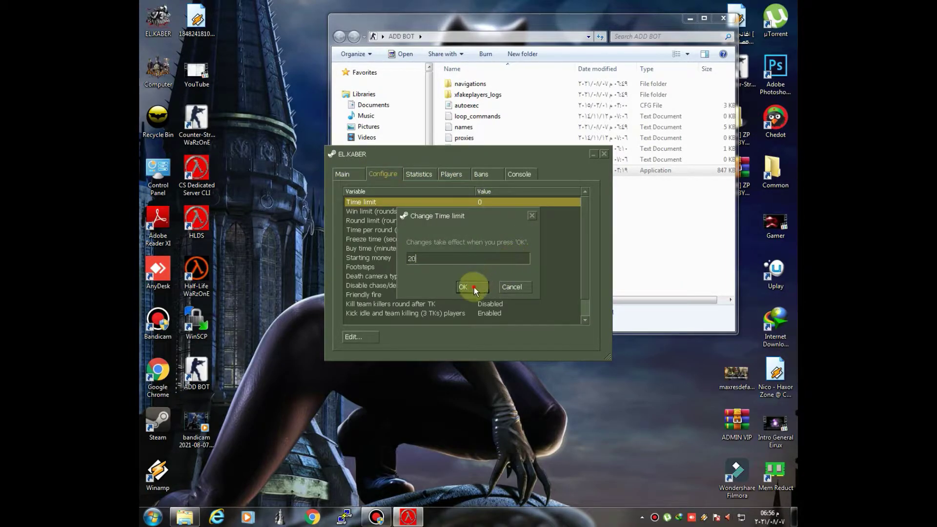
pyautogui.click(473, 287)
pyautogui.doubleClick(478, 229)
pyautogui.write('6')
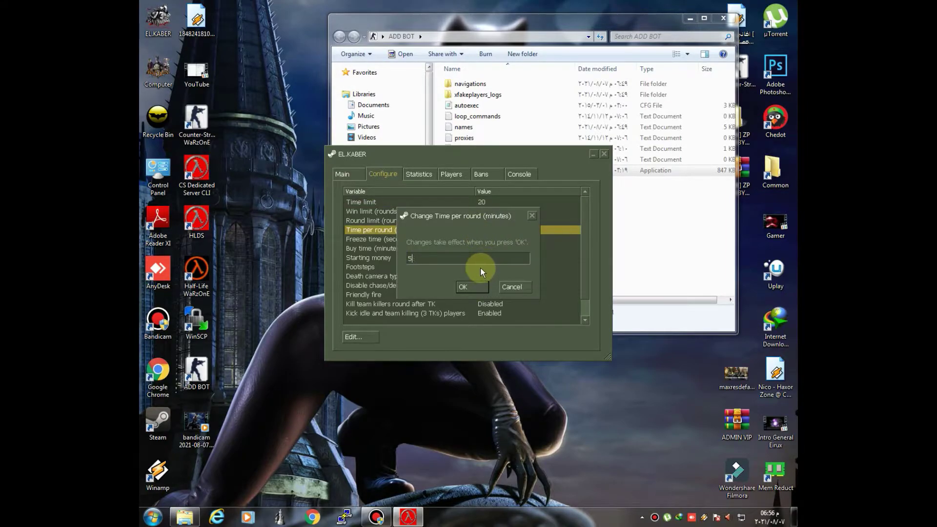
pyautogui.click(472, 287)
pyautogui.click(486, 242)
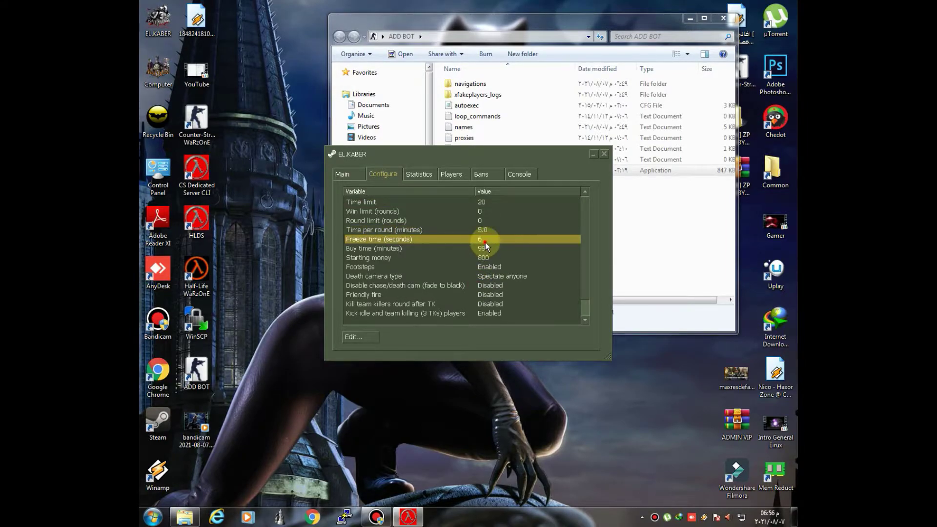
pyautogui.doubleClick(486, 244)
pyautogui.click(471, 286)
# Minimize the server window and launch Counter-Strike.
pyautogui.click(348, 174)
pyautogui.doubleClick(431, 208)
pyautogui.hotkey('ctrl', 'c')
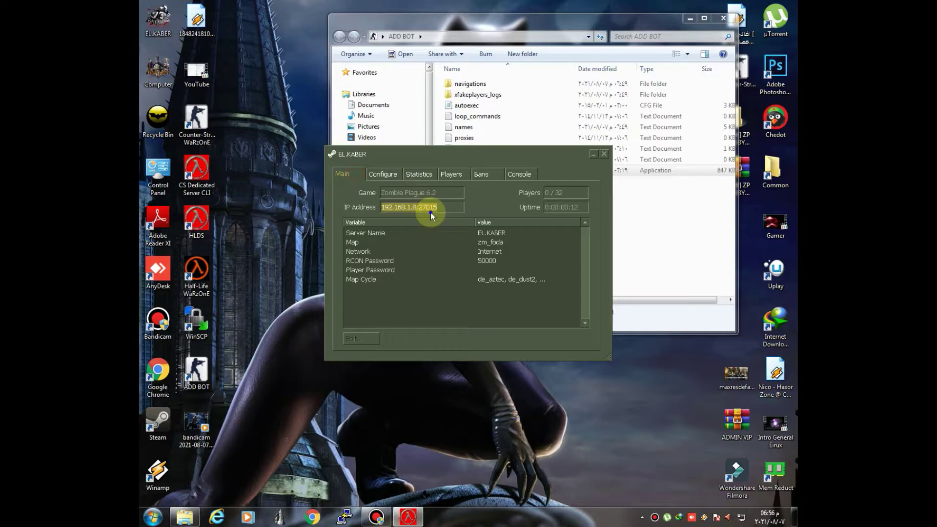
pyautogui.click(593, 154)
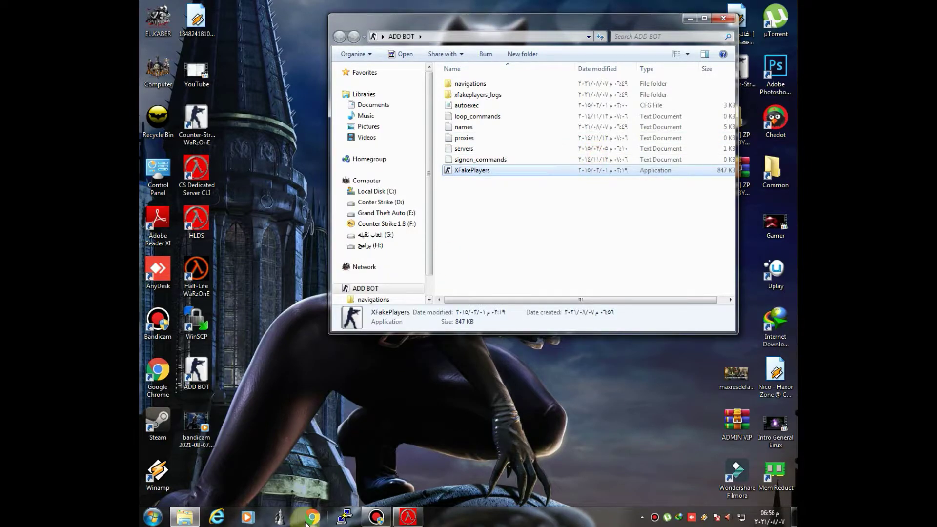
pyautogui.doubleClick(196, 119)
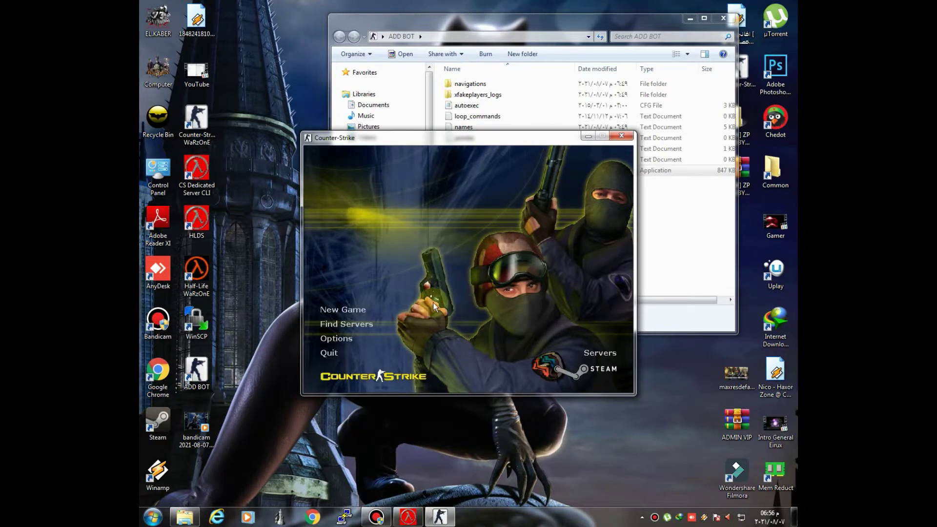
# In the console, enter connect with the pasted server address to join the local server.
pyautogui.press('`')
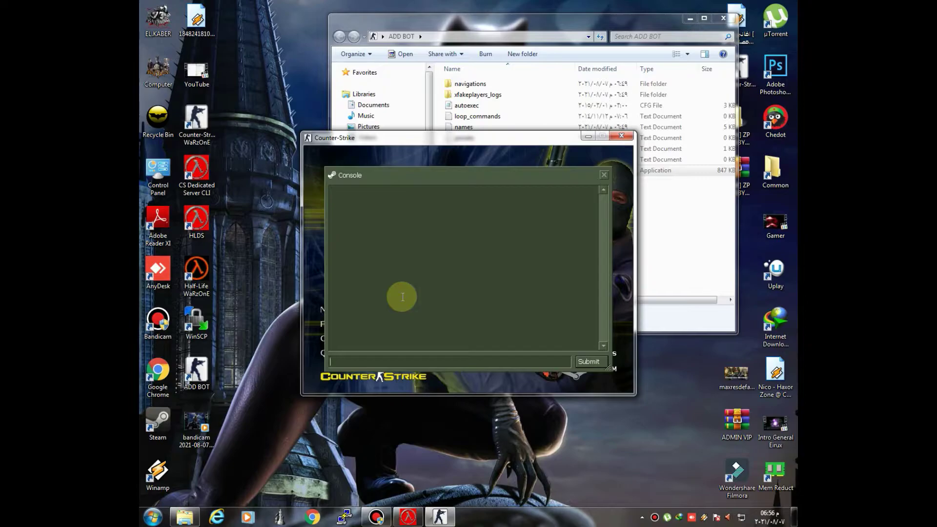
pyautogui.write('connect')
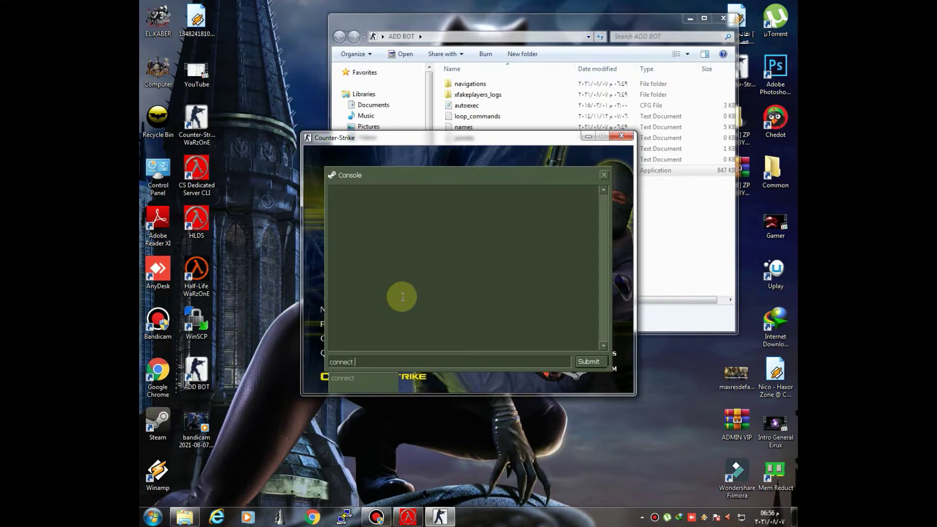
pyautogui.hotkey('ctrl', 'v')
pyautogui.press('Return')
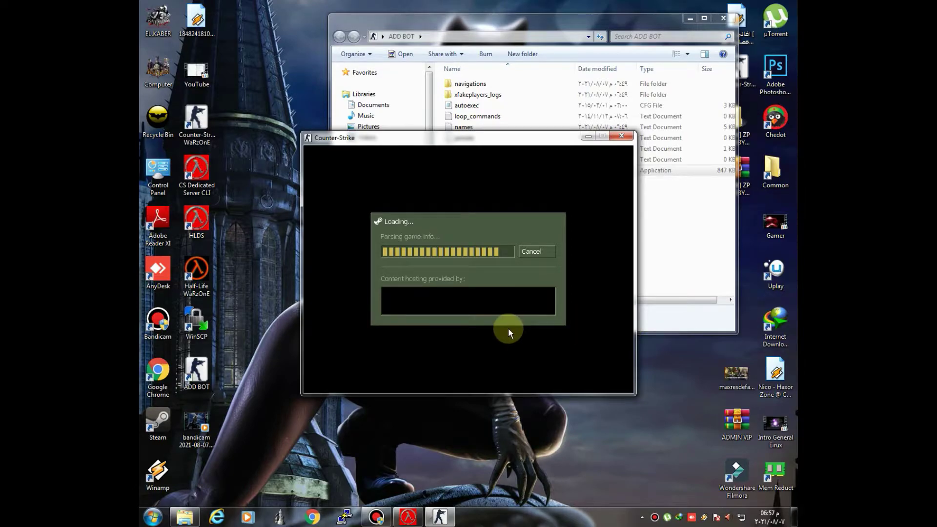
# Join the match, choose an AK-47 and a pistol, and send a chat message.
pyautogui.click(373, 341)
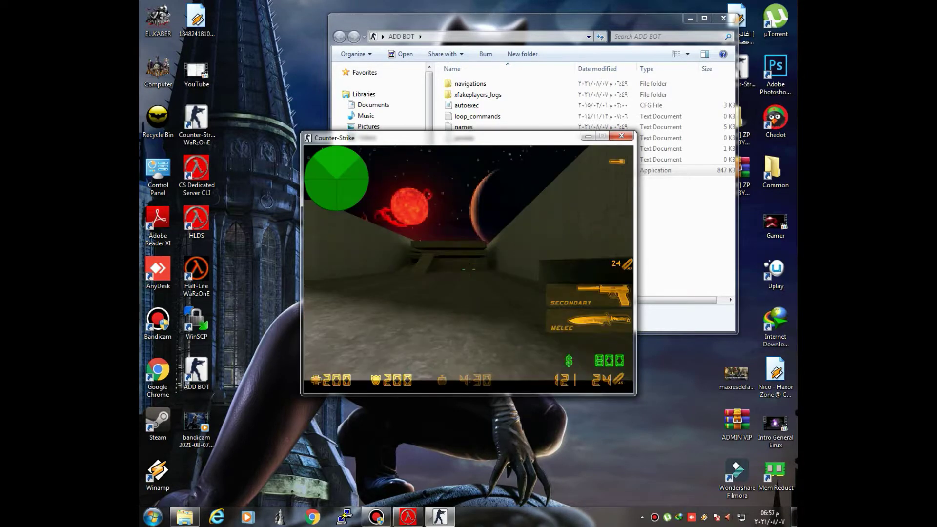
pyautogui.press('2')
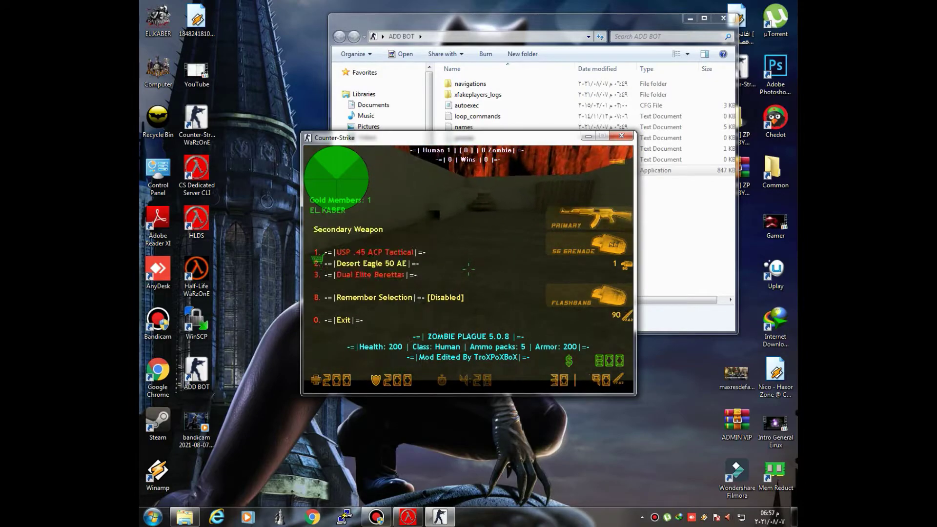
pyautogui.press('3')
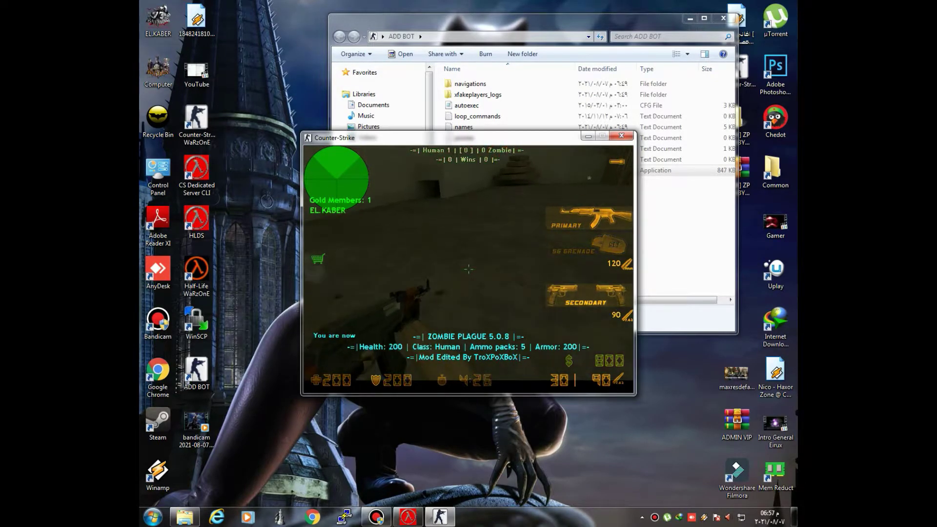
pyautogui.write('y')
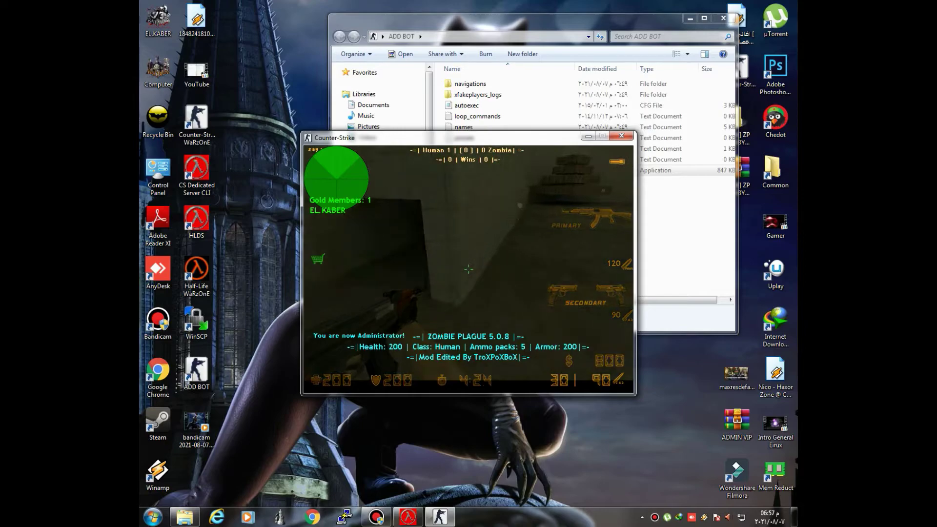
pyautogui.write('3')
pyautogui.press('Return')
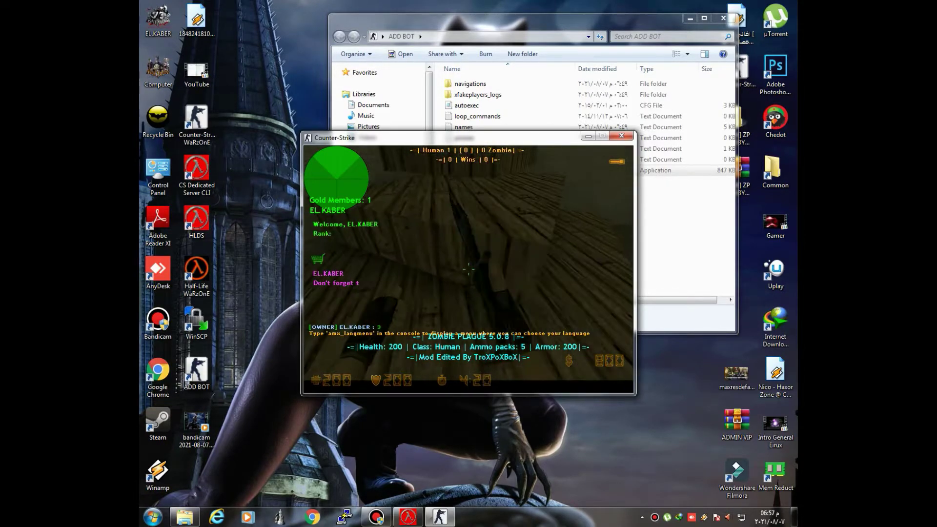
# Switch to the knife, browse the VIP Extra Items list, and toggle third-person view.
pyautogui.press('3')
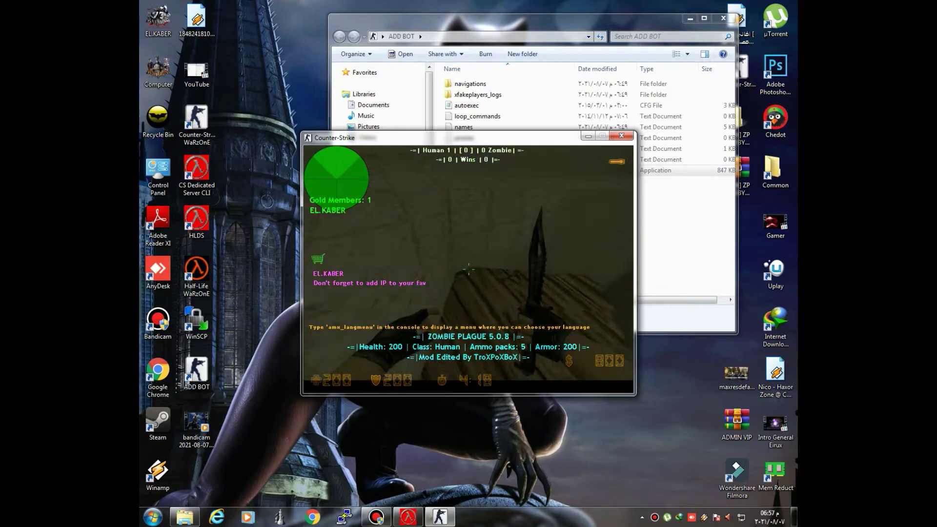
pyautogui.press('m')
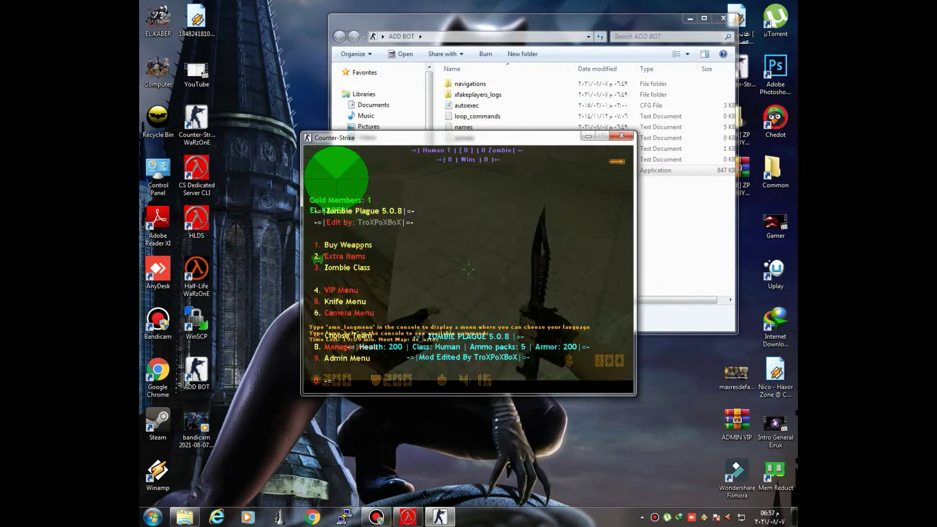
pyautogui.press('4')
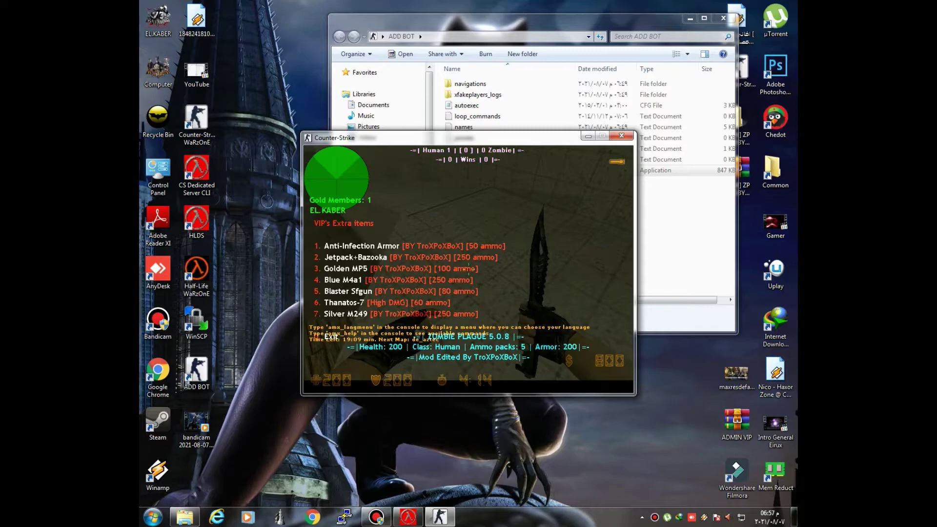
pyautogui.press('m')
pyautogui.press('6')
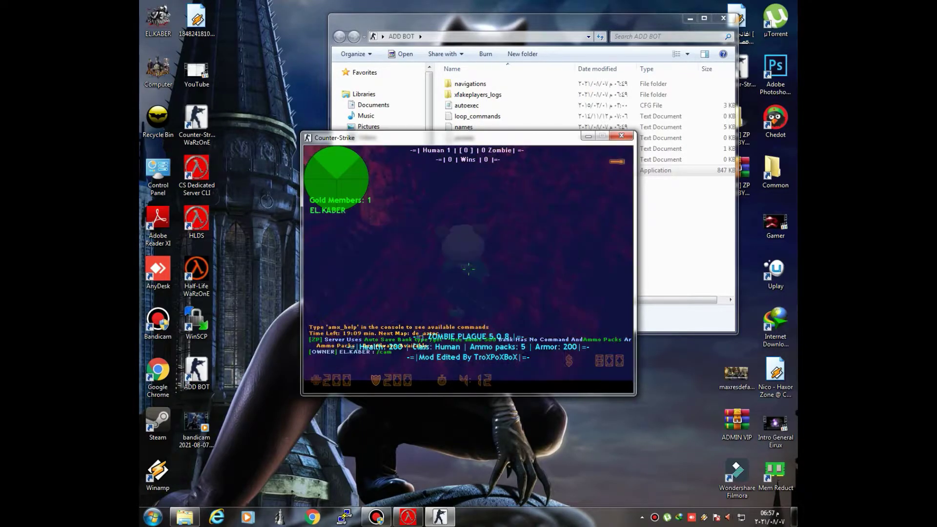
pyautogui.press('m')
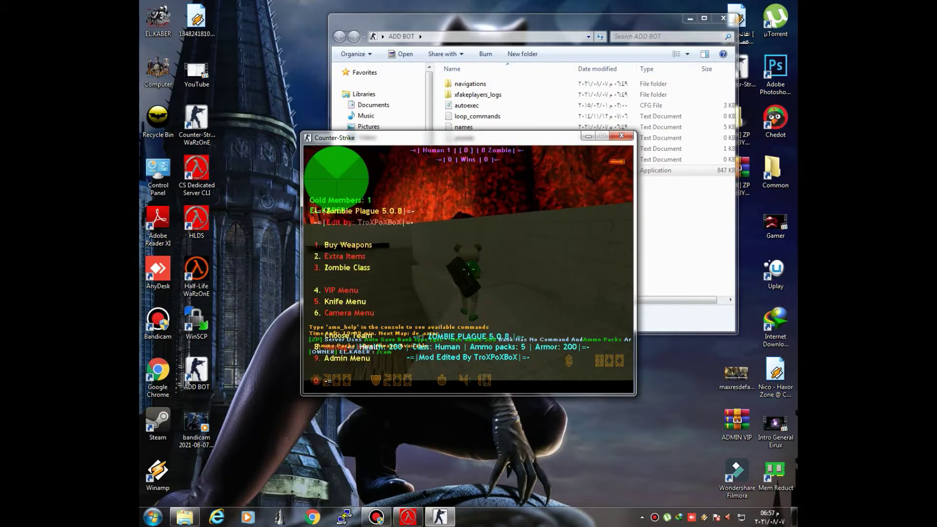
# Pick a different knife model from the Knife Menu, then switch back to the rifle.
pyautogui.press('0')
pyautogui.press('m')
pyautogui.press('5')
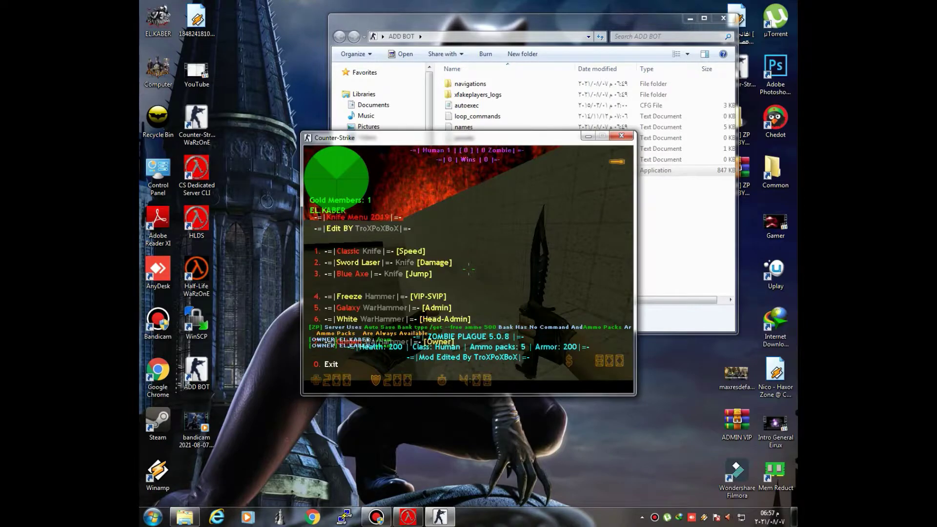
pyautogui.press('6')
pyautogui.press('1')
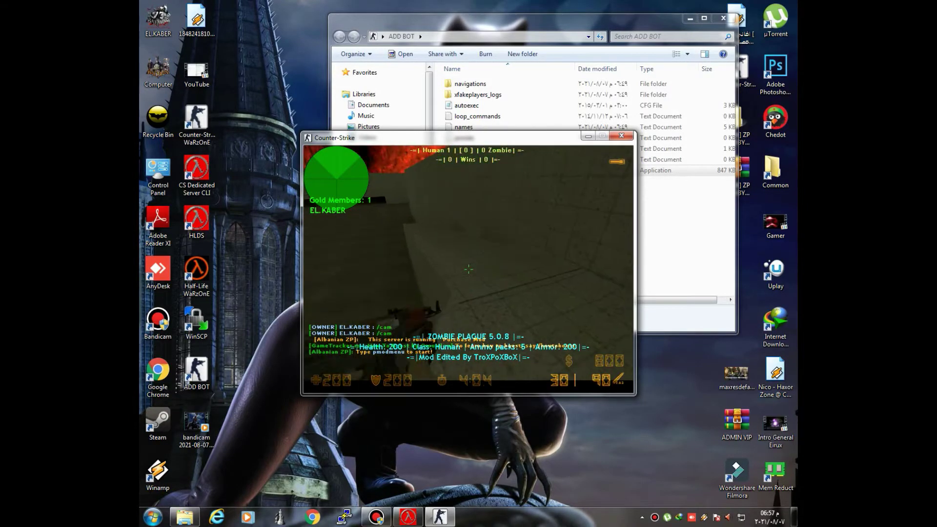
pyautogui.press('super')
# In XFakePlayers, replace 127.0.0.1:27015 with 192.168.1.8:27015, change count 32 to 20, and start.
pyautogui.click(536, 412)
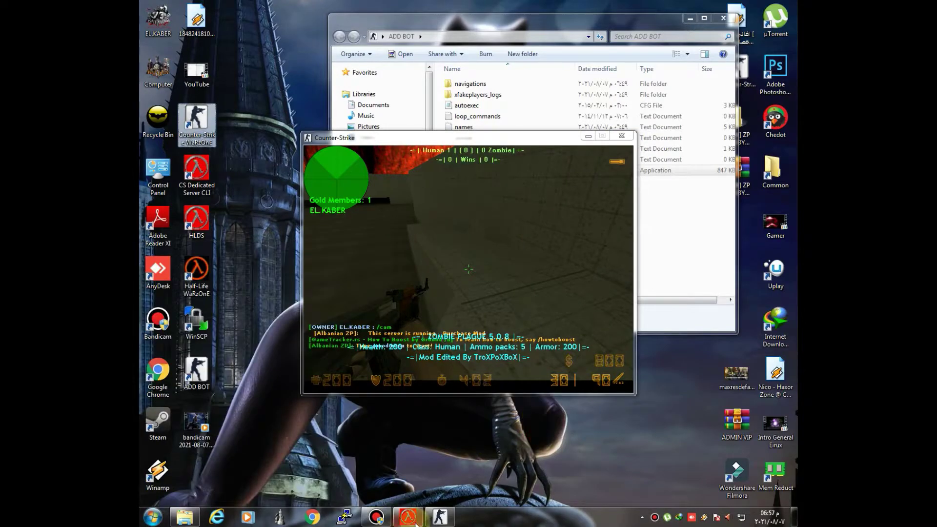
pyautogui.click(466, 175)
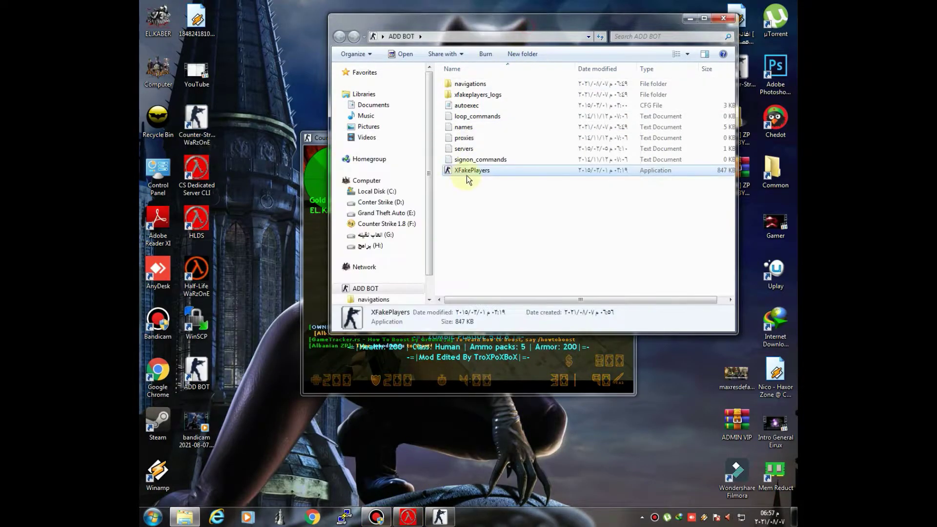
pyautogui.doubleClick(467, 175)
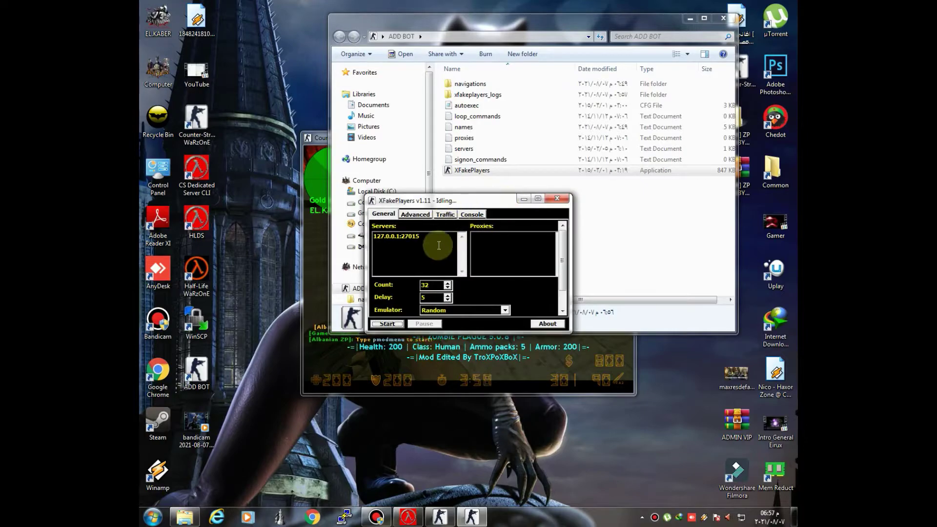
pyautogui.moveTo(429, 240); pyautogui.dragTo(373, 237)
pyautogui.rightClick(421, 248)
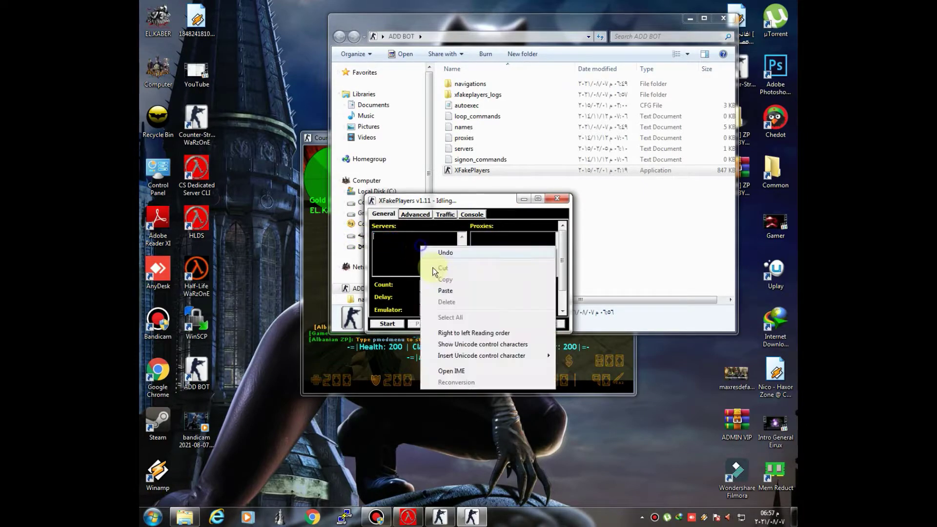
pyautogui.click(444, 294)
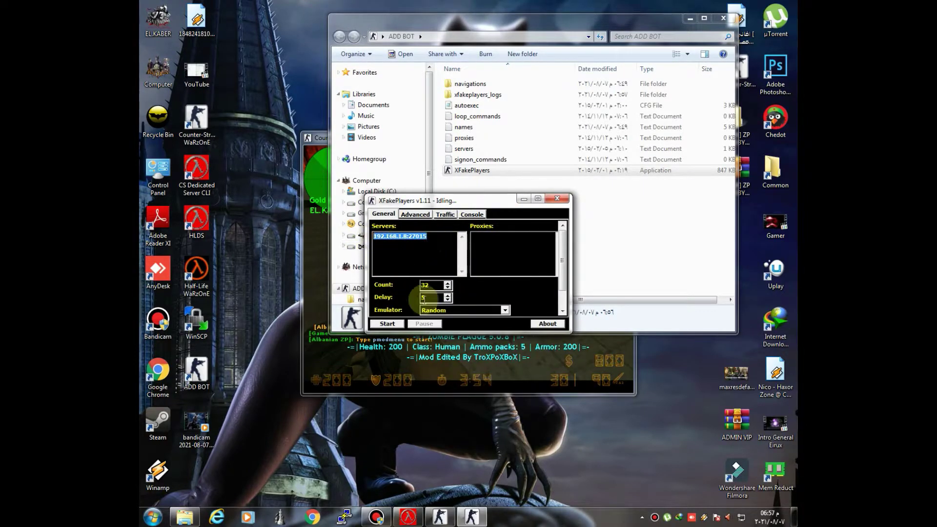
pyautogui.doubleClick(423, 285)
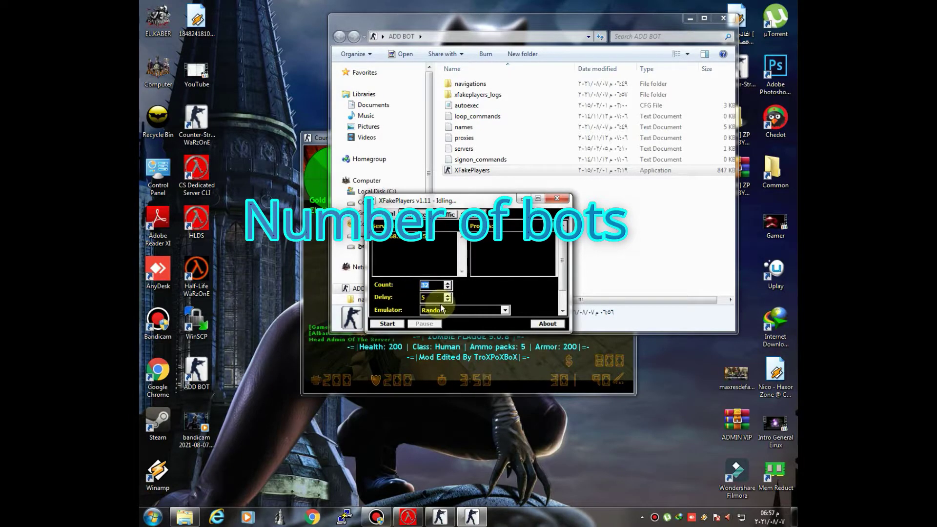
pyautogui.write('20')
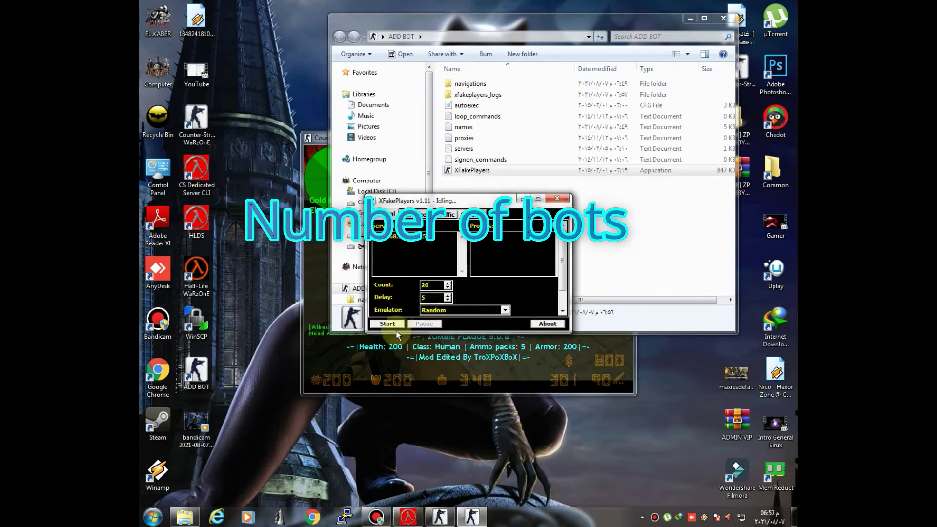
pyautogui.click(394, 324)
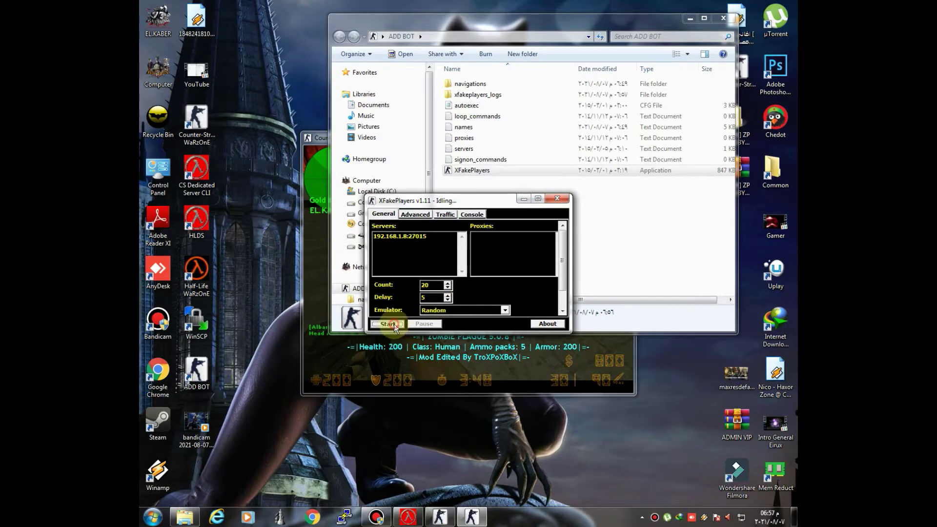
# Check the scoreboard for the joined bots and pick weapons for the new round.
pyautogui.click(481, 371)
pyautogui.press('Tab')
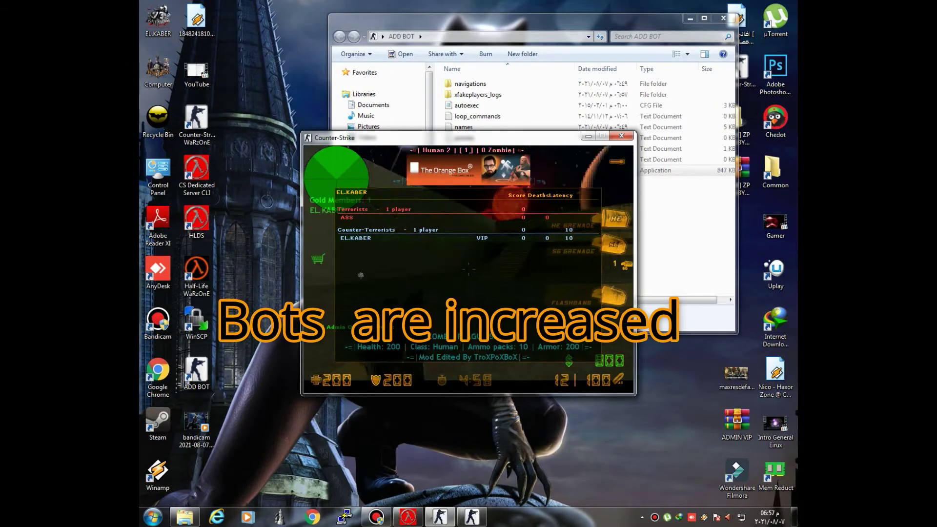
pyautogui.press('2')
pyautogui.press('2')
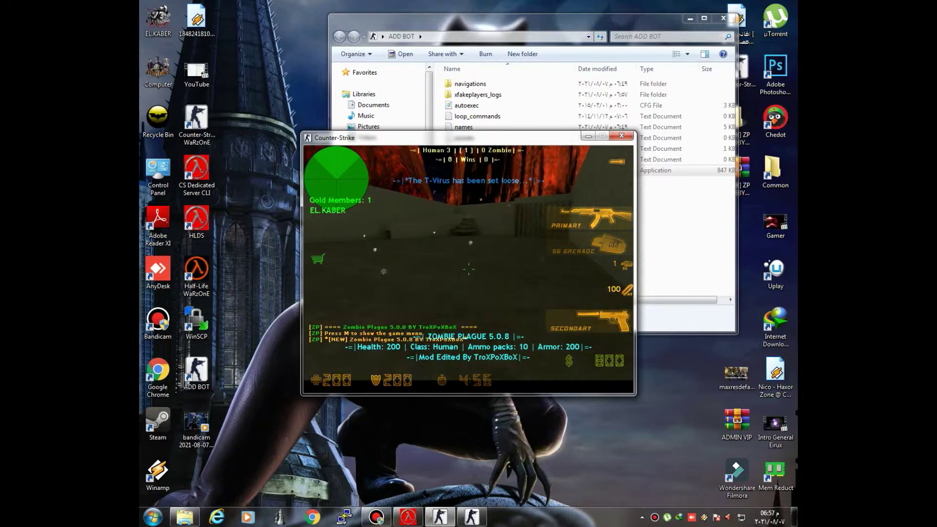
pyautogui.press('Tab')
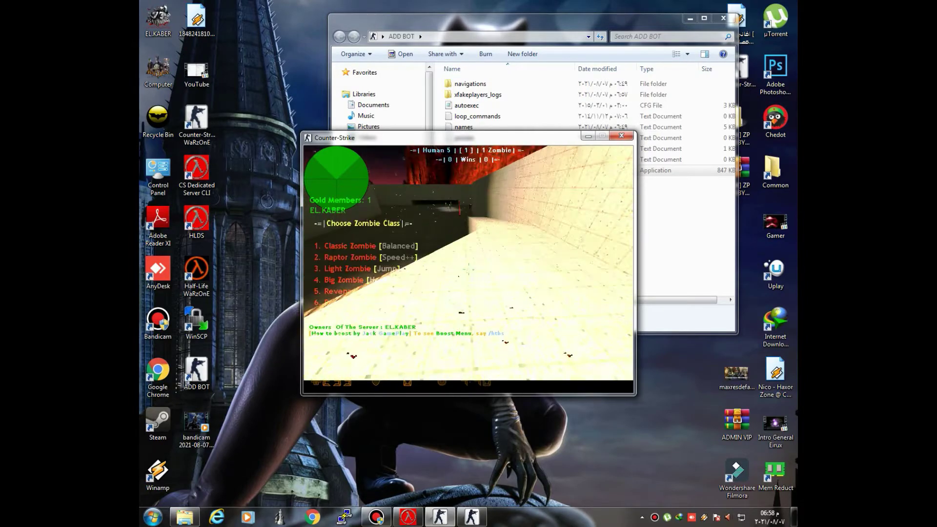
# Review the Audio settings in the game Options, then return to the match.
pyautogui.press('Escape')
pyautogui.click(337, 338)
pyautogui.click(461, 188)
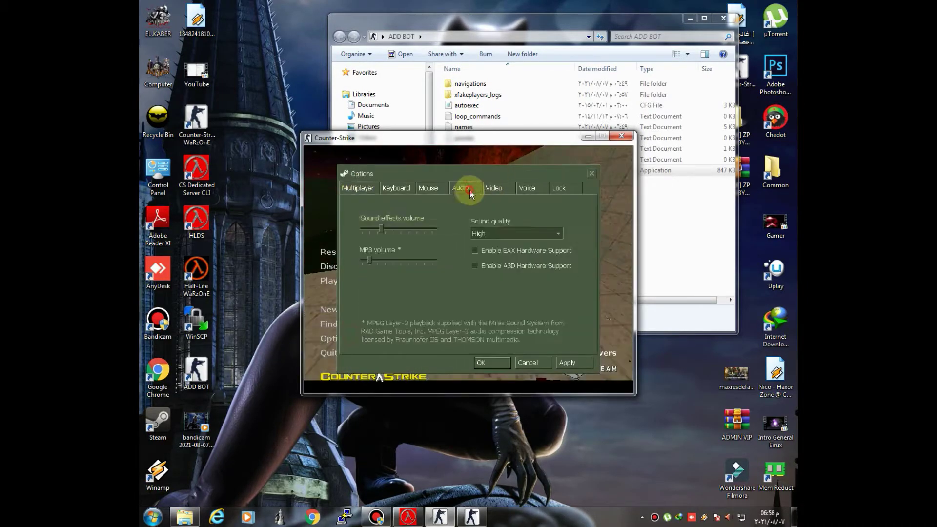
pyautogui.click(494, 365)
pyautogui.press('Escape')
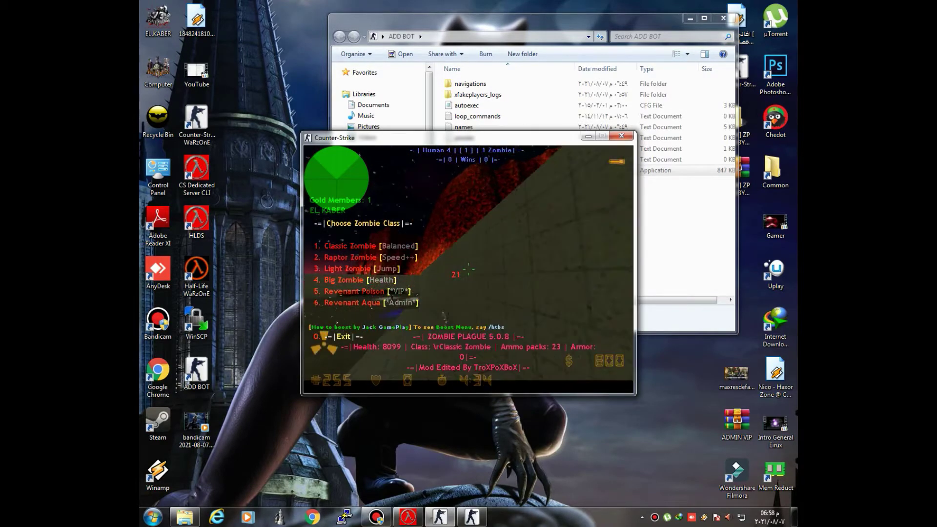
# Choose Revenant Aqua as the next zombie class and toggle the camera view.
pyautogui.press('6')
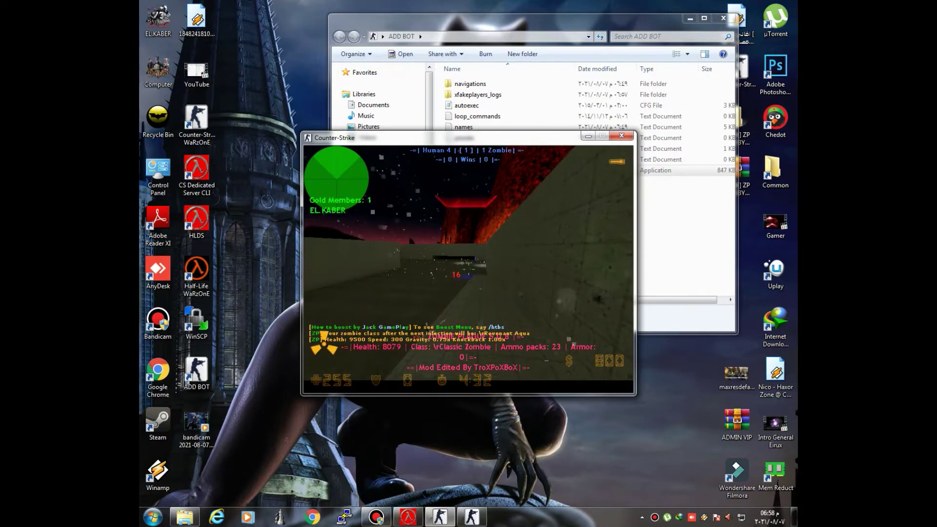
pyautogui.press('m')
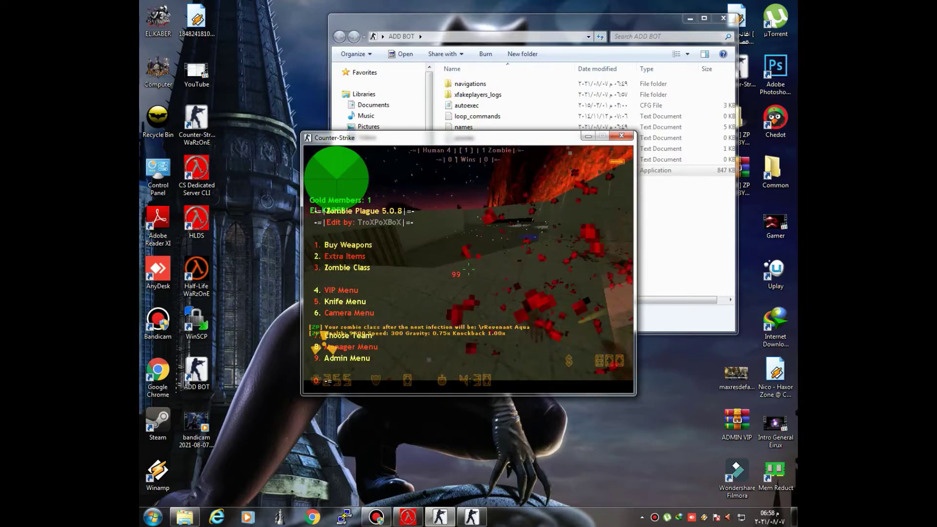
pyautogui.press('6')
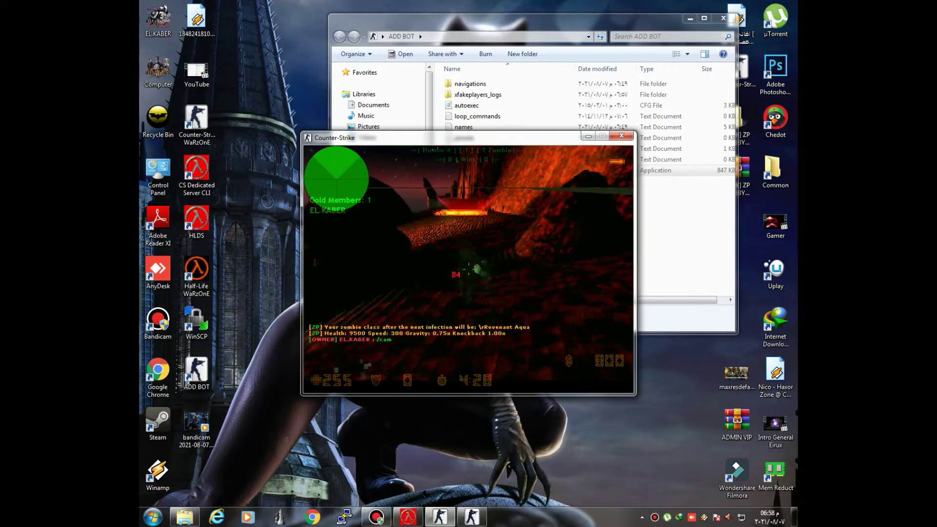